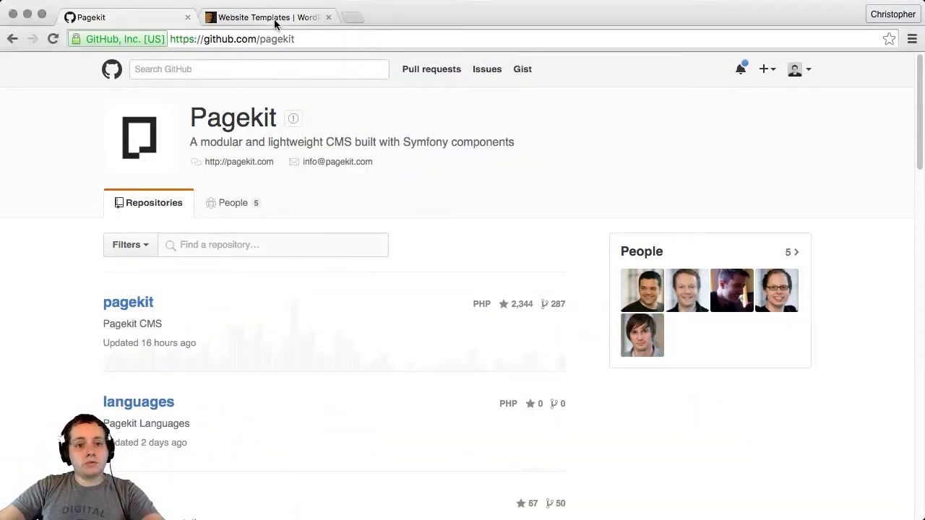
Step: Switch to the 'Website Templates | ThemeForest' browser tab
left_click(274, 20)
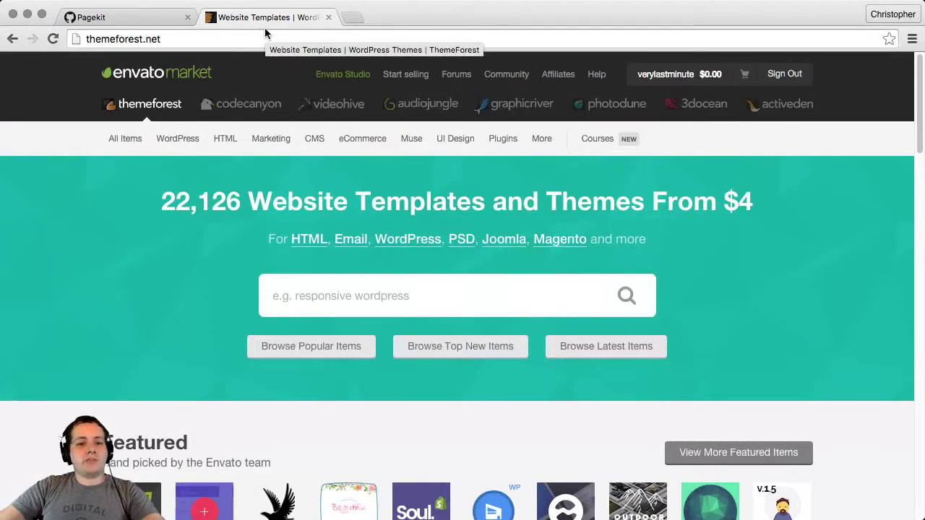
Step: Open the Creative category under HTML site templates and scroll down its template listing
mouse_move(273, 139)
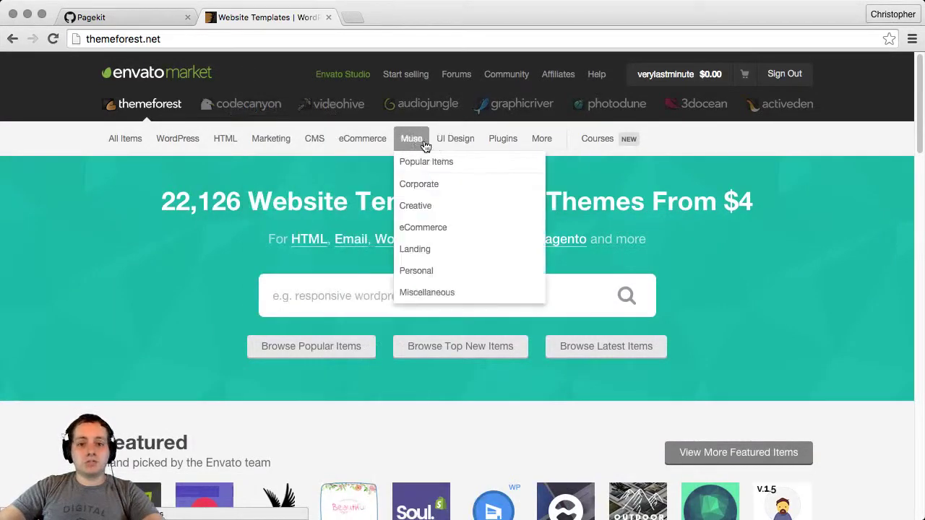
mouse_move(226, 141)
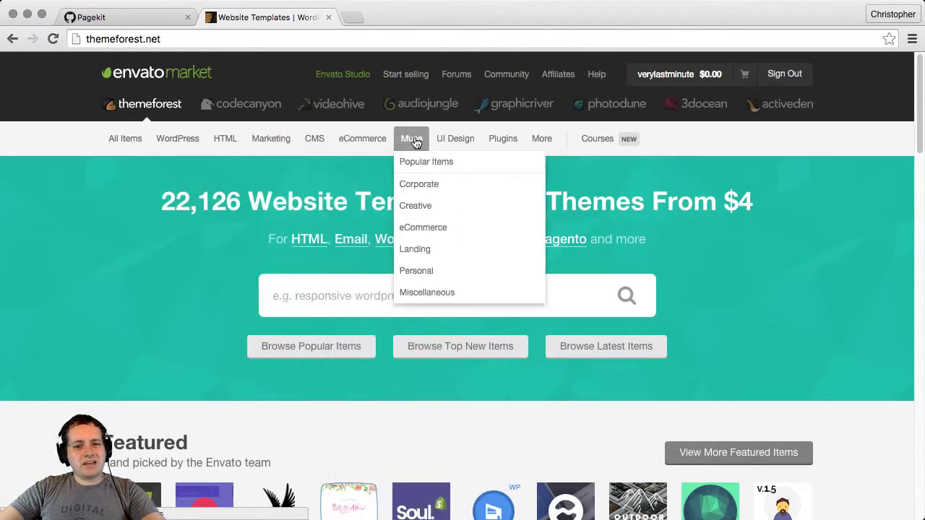
mouse_move(447, 142)
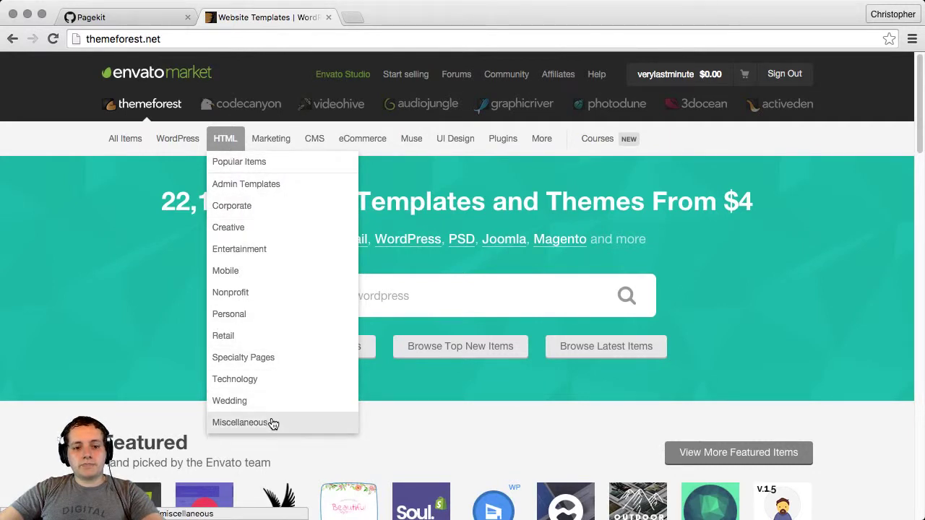
left_click(263, 228)
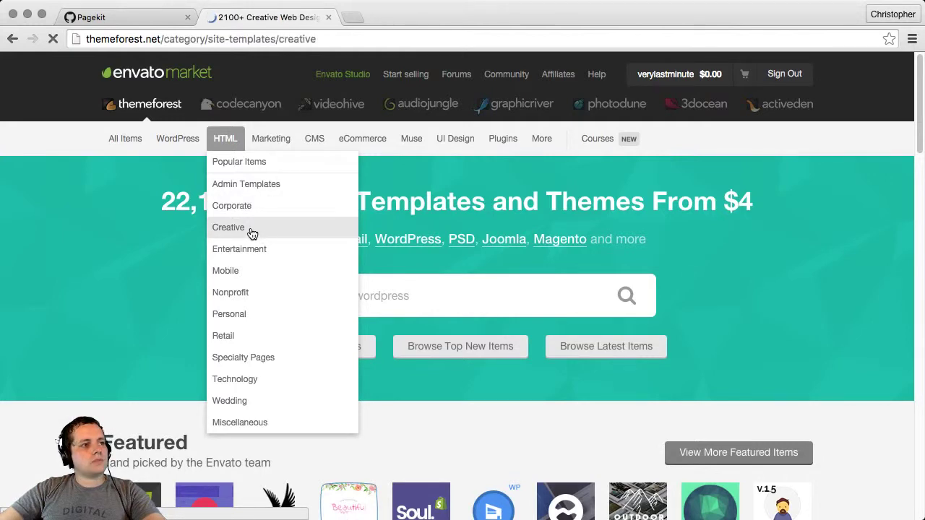
scroll(249, 247, "down", 10)
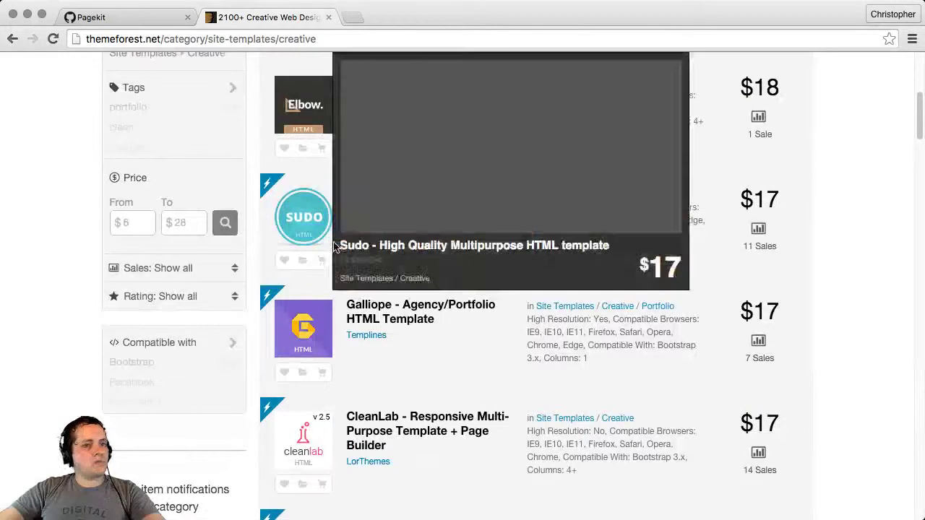
Step: Load pagekit.com in a new tab and download the latest Pagekit release
left_click(350, 19)
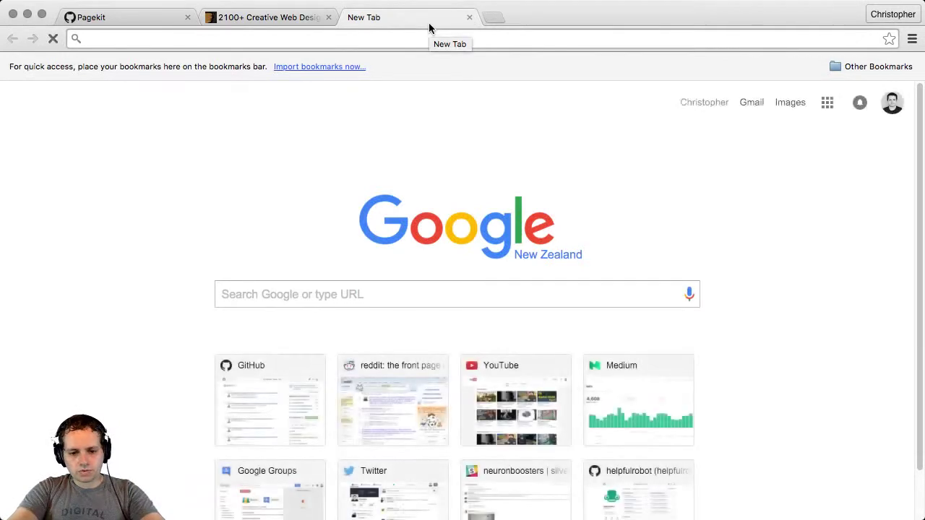
type("pagekit.com")
key("Return")
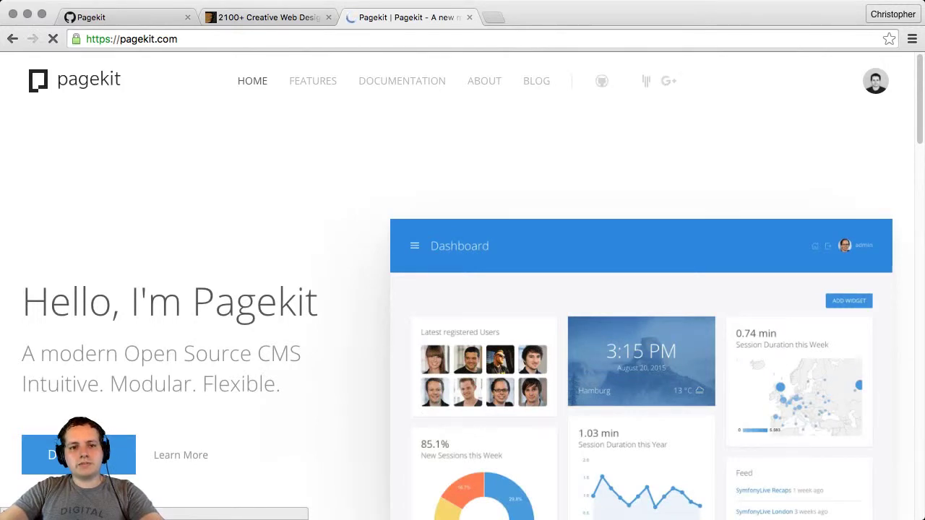
left_click(124, 462)
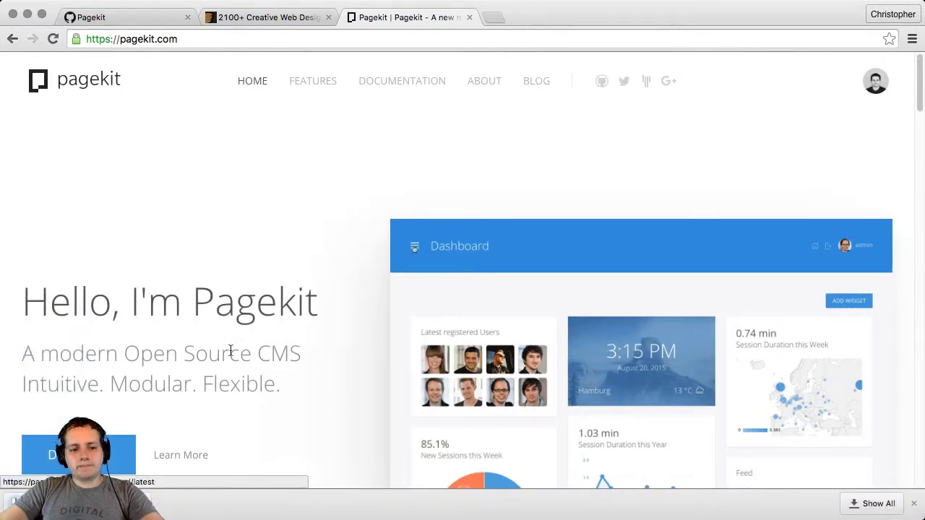
Step: Close the Pagekit tab, open the Sudo template page in a new tab, and launch its Live Preview
left_click(469, 18)
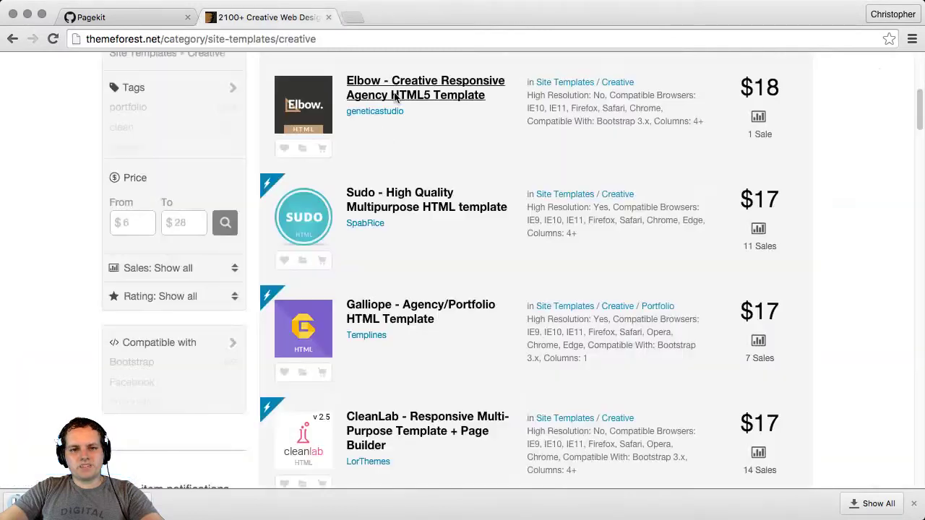
mouse_move(294, 199)
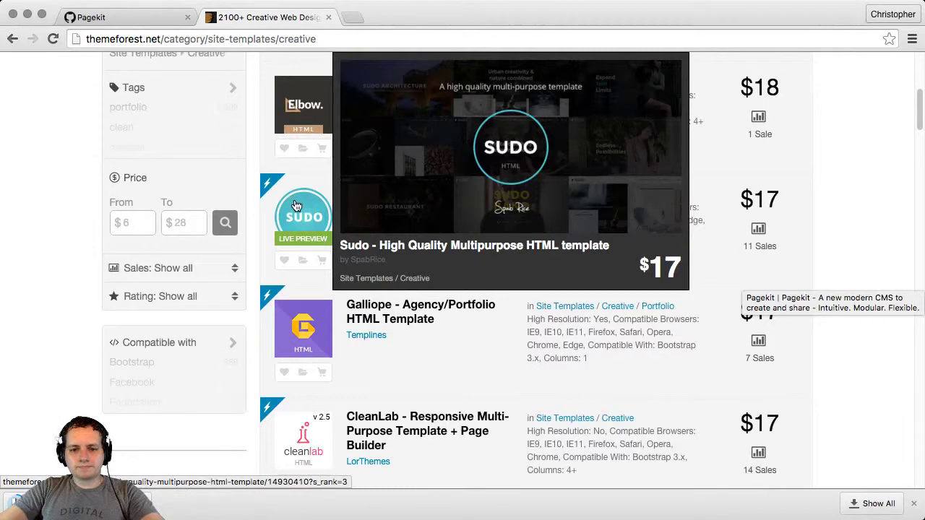
left_click(318, 209, "super")
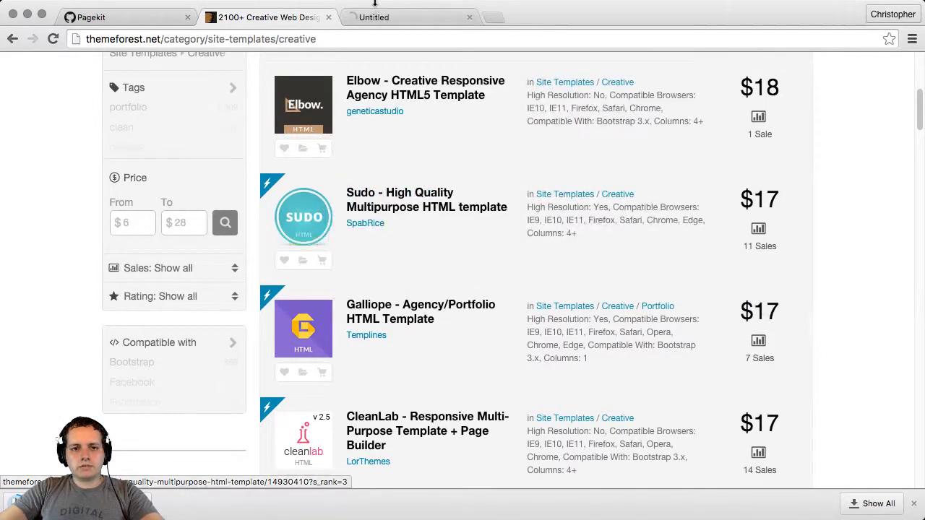
left_click(373, 15)
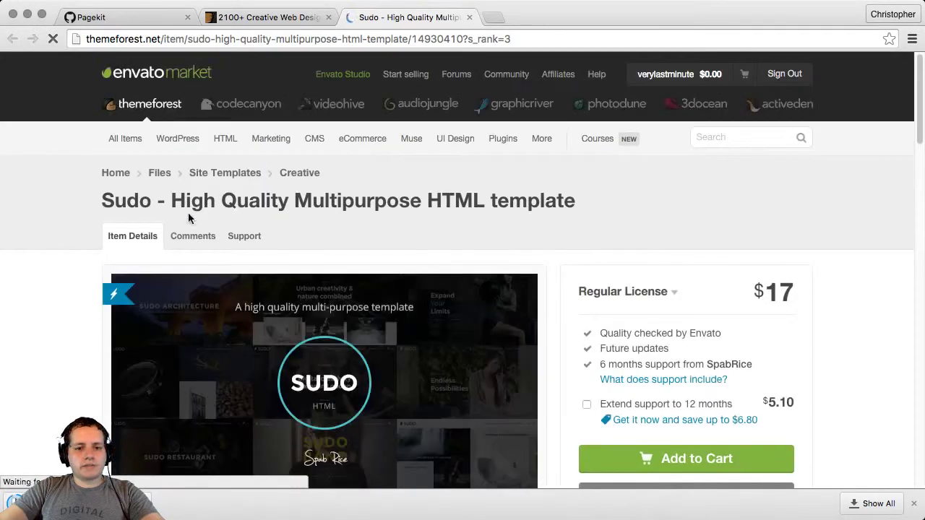
scroll(89, 242, "down", 5)
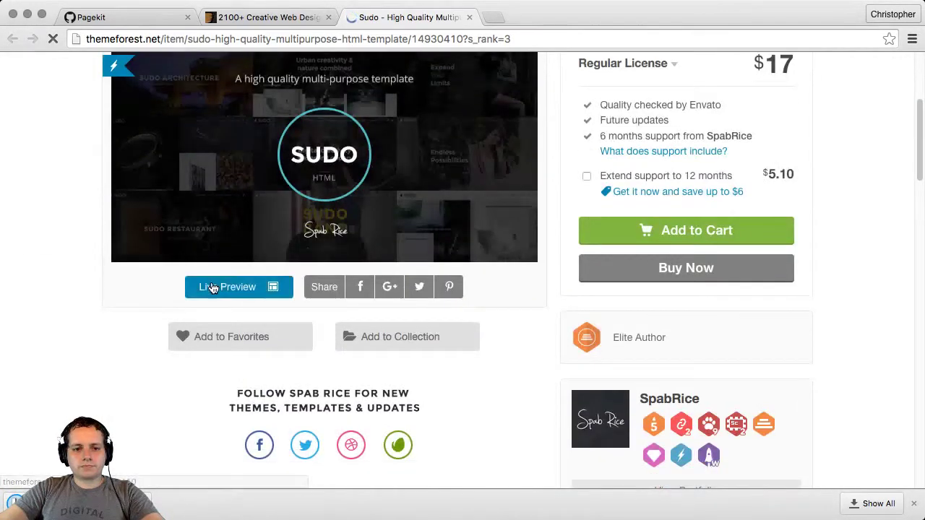
left_click(213, 289)
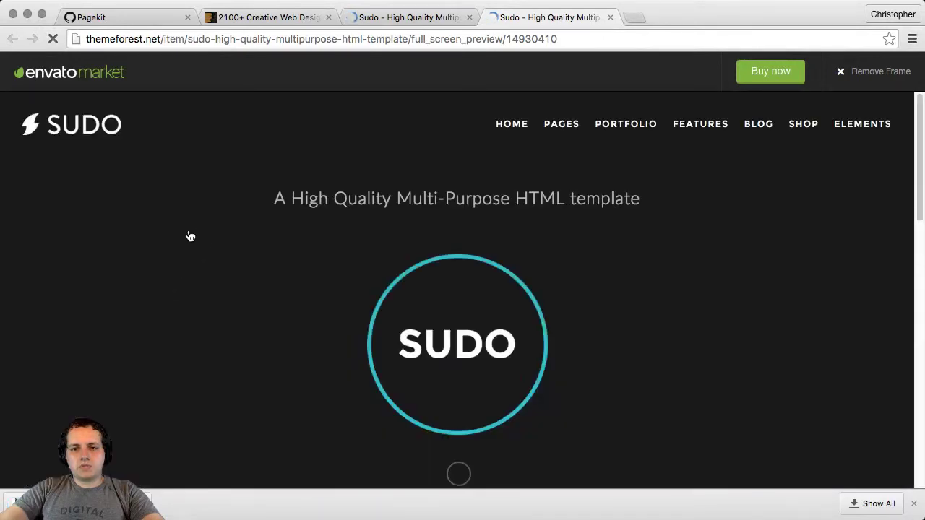
Step: Scroll through the Sudo live preview and jump down to its demo thumbnails
scroll(190, 236, "down", 5)
scroll(190, 237, "up", 5)
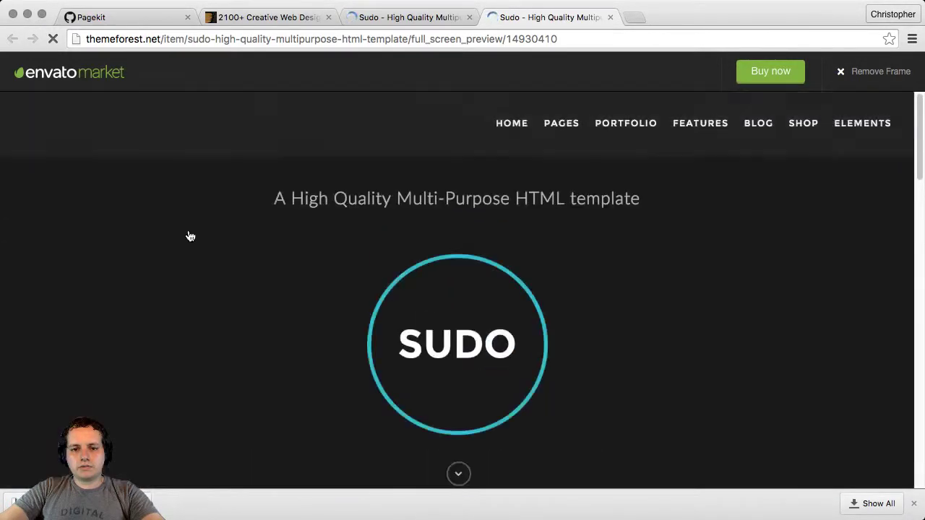
scroll(190, 236, "down", 10)
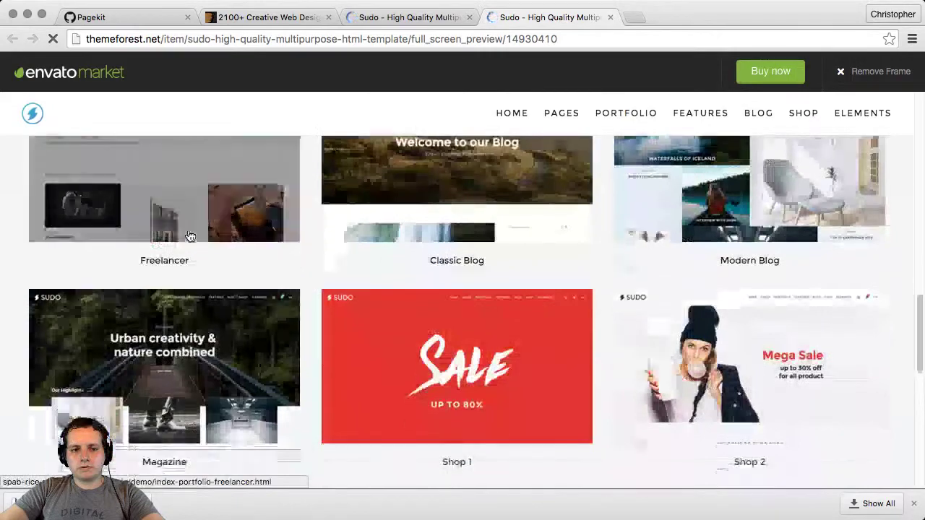
scroll(190, 236, "down", 5)
scroll(190, 237, "up", 15)
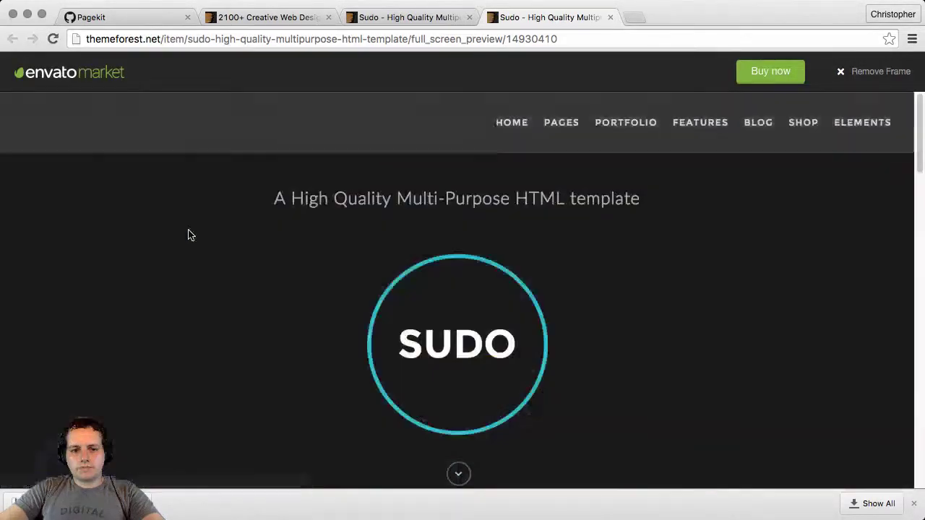
scroll(195, 233, "down", 5)
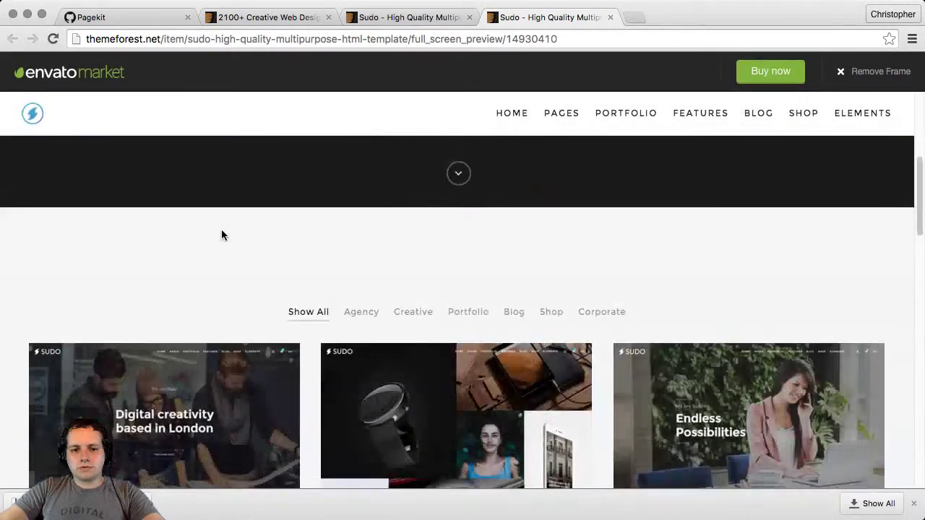
scroll(221, 235, "down", 15)
scroll(224, 234, "up", 20)
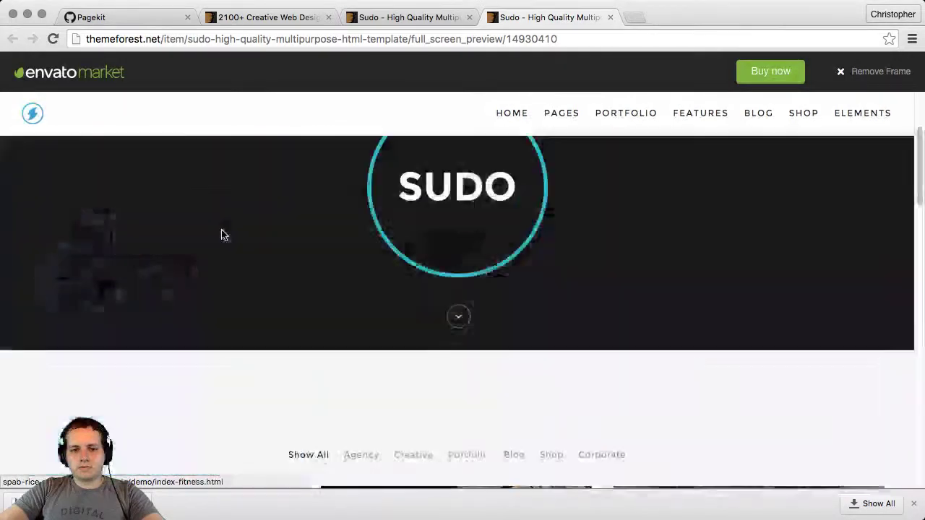
scroll(221, 235, "up", 3)
scroll(221, 235, "down", 6)
scroll(222, 235, "up", 10)
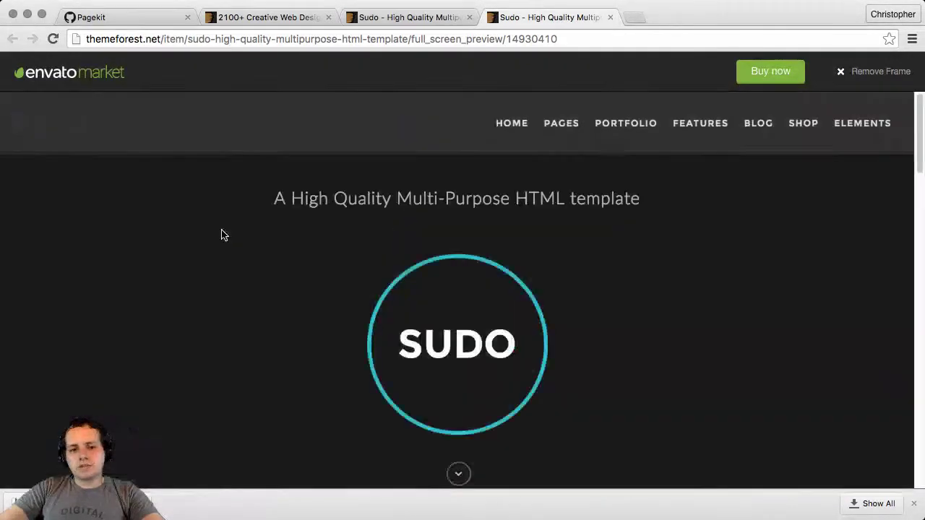
scroll(454, 361, "down", 3)
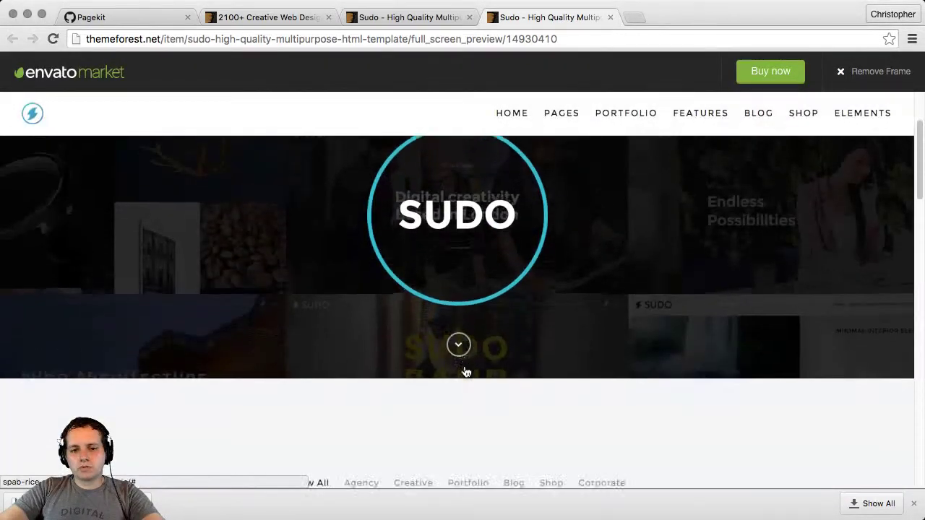
left_click(466, 372)
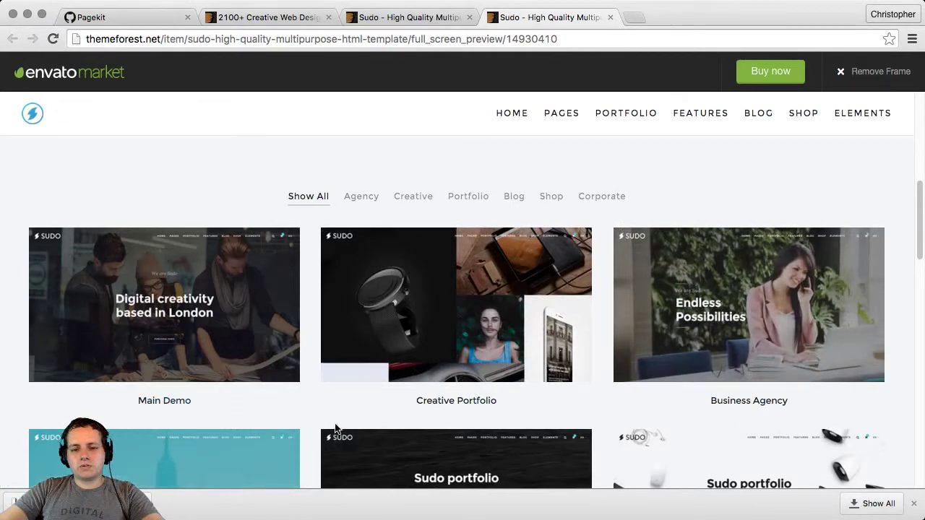
Step: Open Sudo's blog demo layout featuring Waterfalls of Iceland, then switch away from the browser
scroll(536, 386, "down", 5)
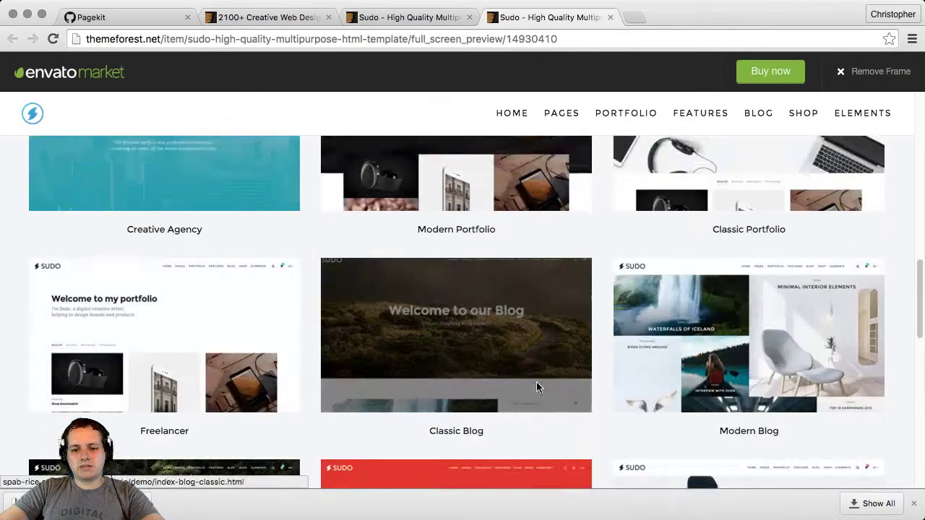
scroll(536, 387, "up", 8)
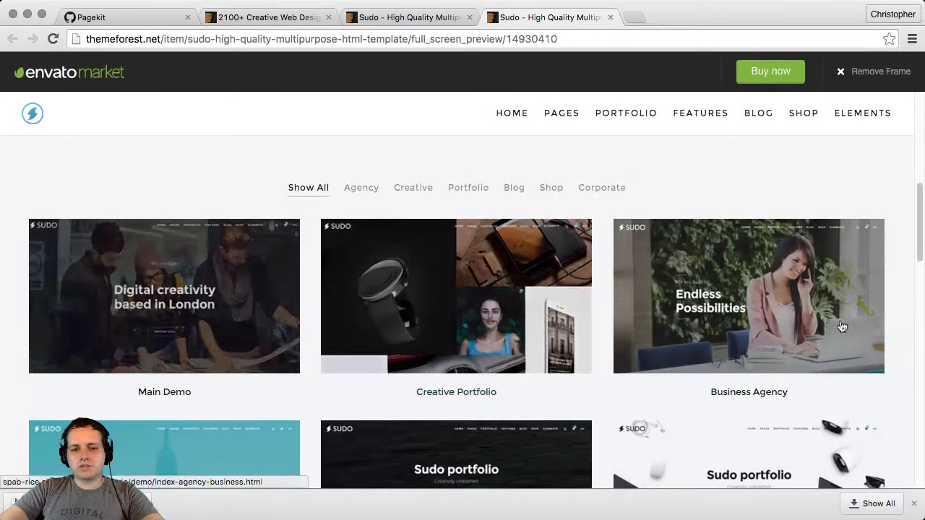
scroll(842, 327, "up", 10)
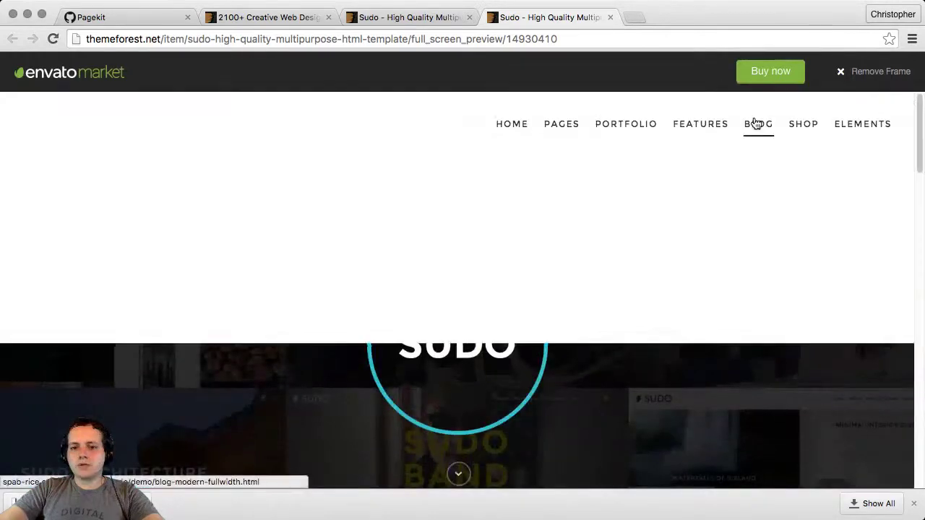
left_click(755, 124)
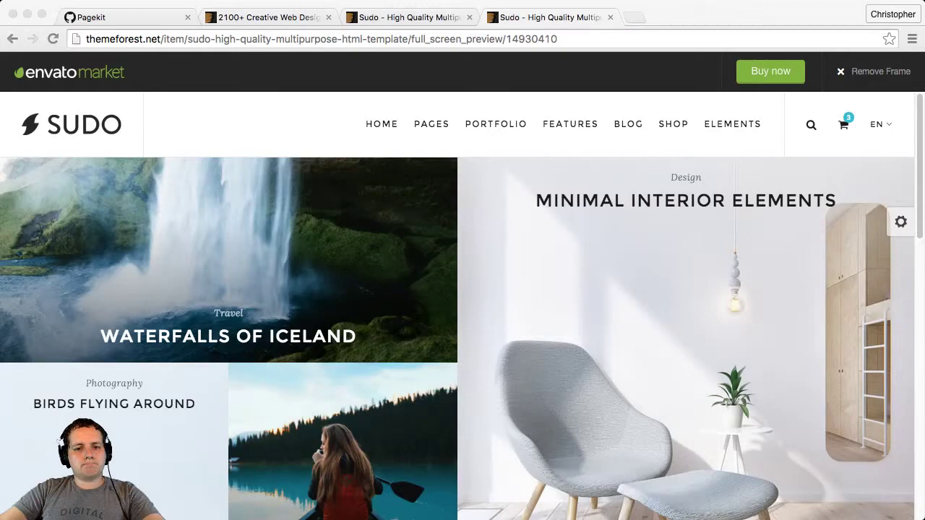
key("super+Tab")
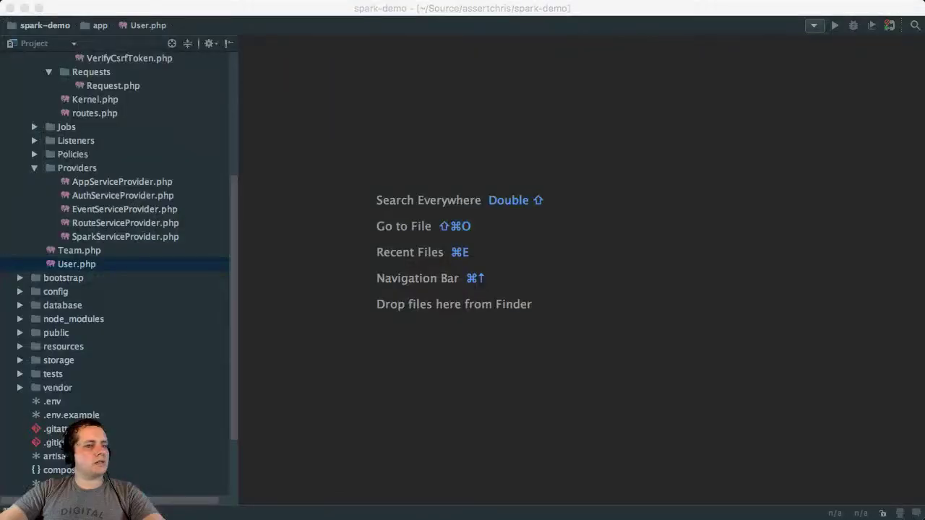
Step: Select all files in the Downloads pagekit-0.10.3 folder in Finder, then close the Finder window
key("super+Tab")
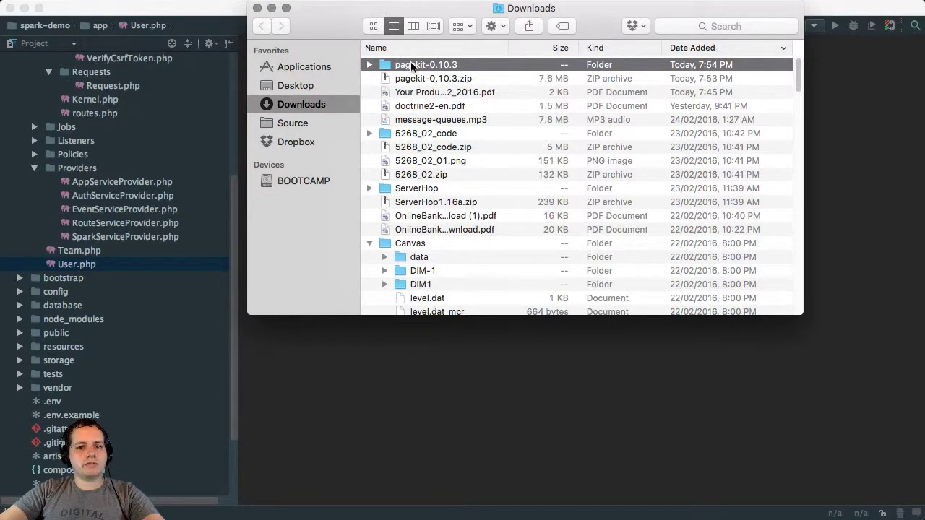
key("super+Down")
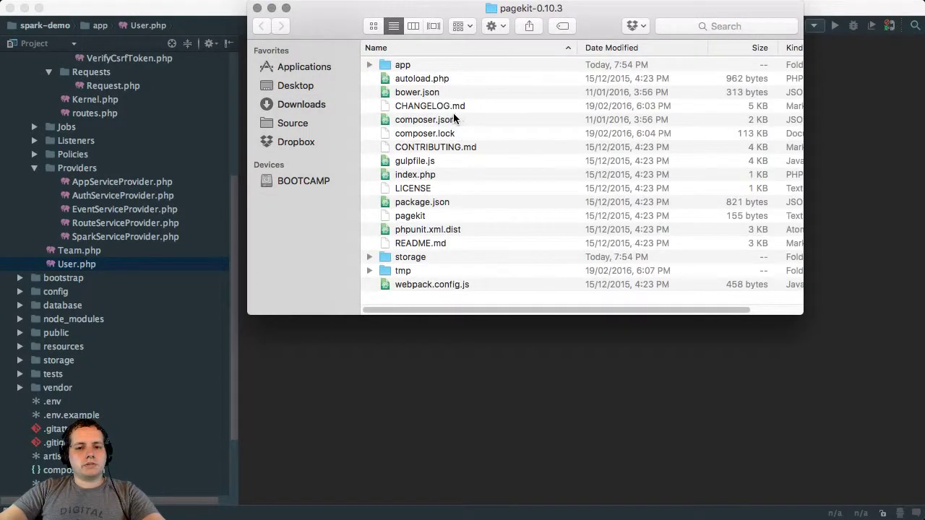
key("super+a")
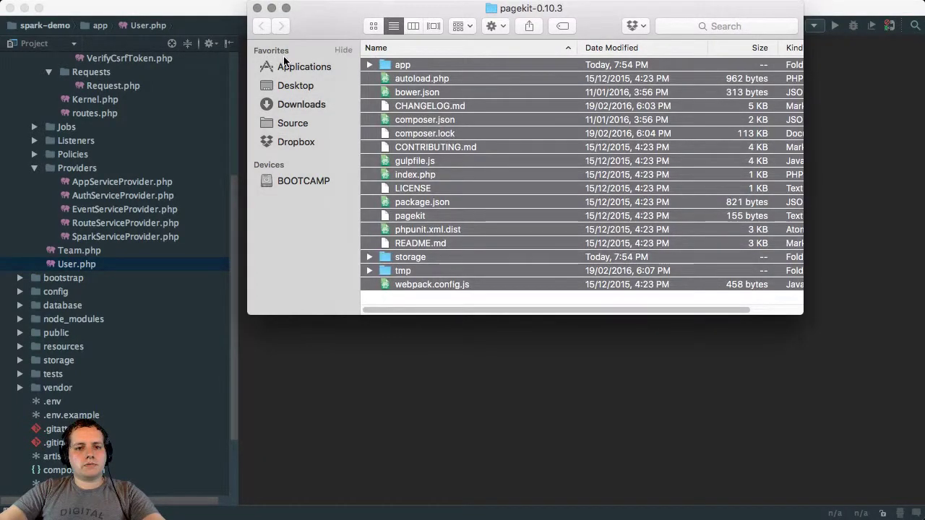
key("super+Tab")
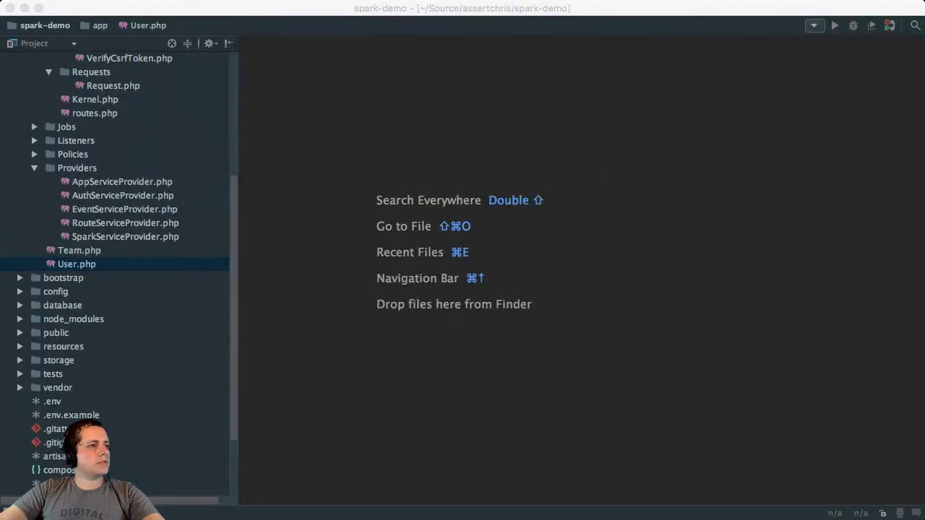